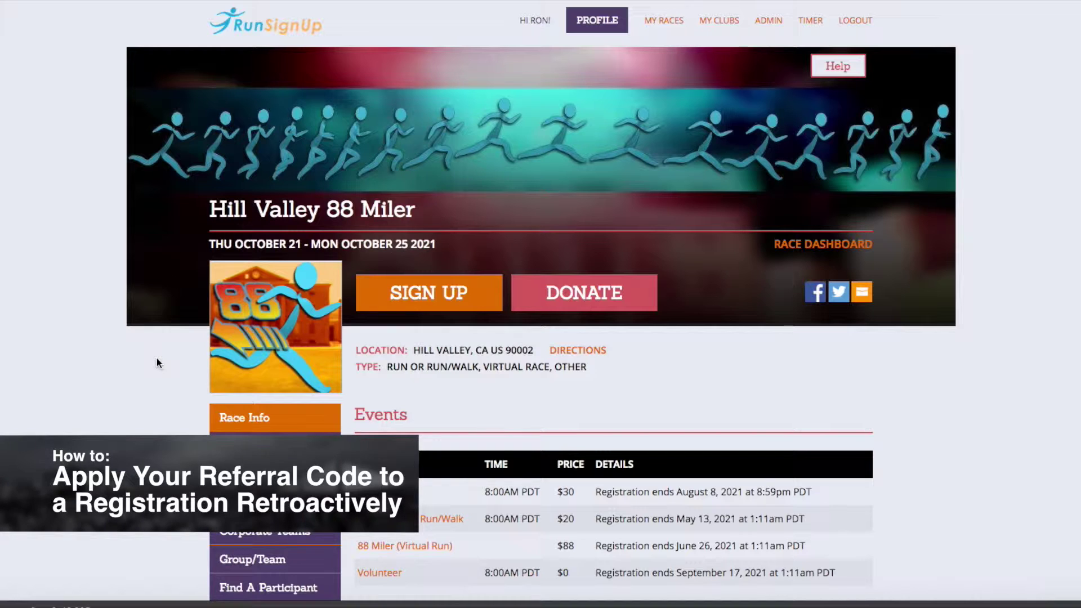
Open the Hill Valley 88 Miler race dashboard showing 16 participants this year and 20 last year.
{"action": "left_click", "coordinate": [794, 244]}
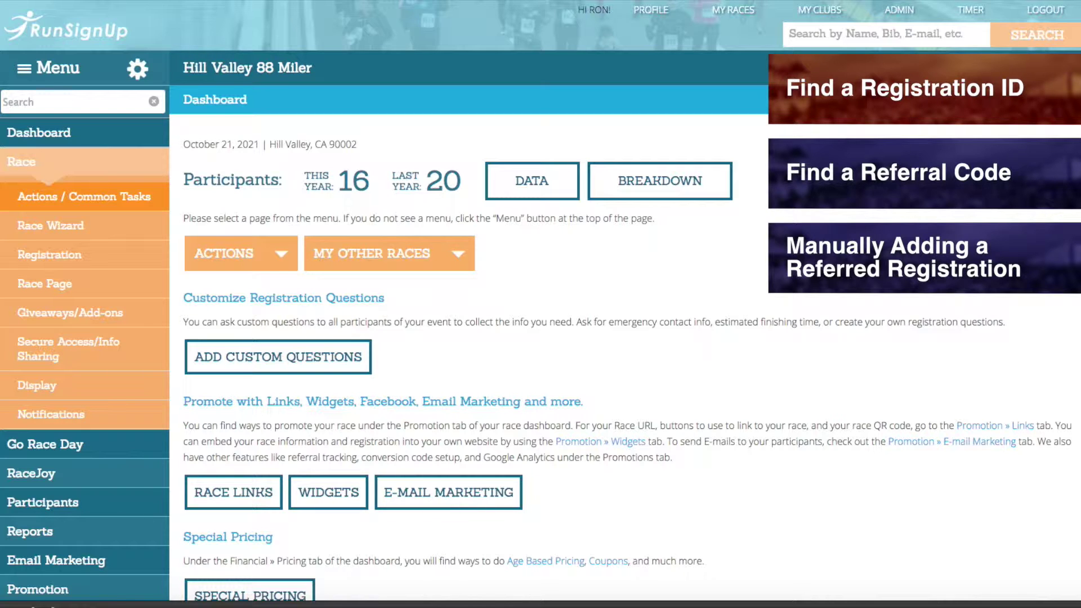
List all 16 Hill Valley 88 Miler participants through Participants > View Participants.
{"action": "scroll", "coordinate": [241, 284], "scroll_direction": "down", "scroll_amount": 5}
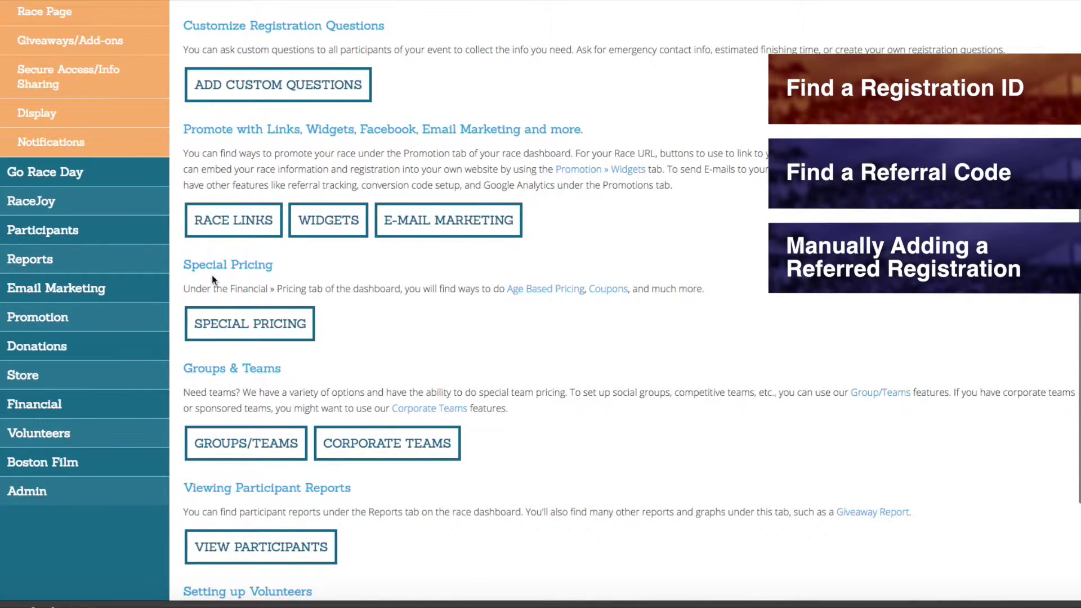
{"action": "left_click", "coordinate": [106, 235]}
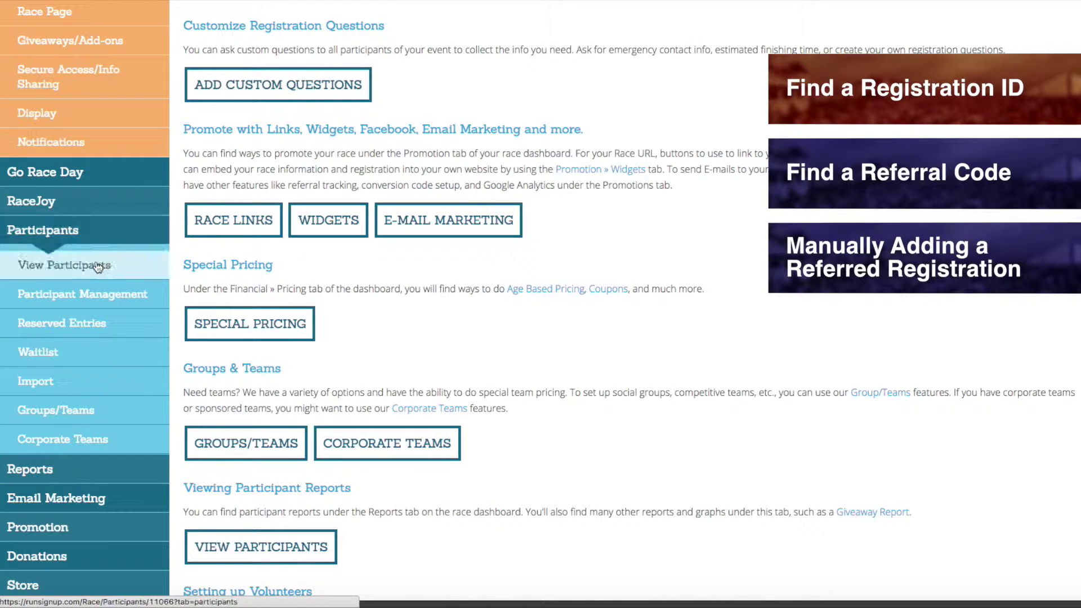
{"action": "left_click", "coordinate": [89, 270]}
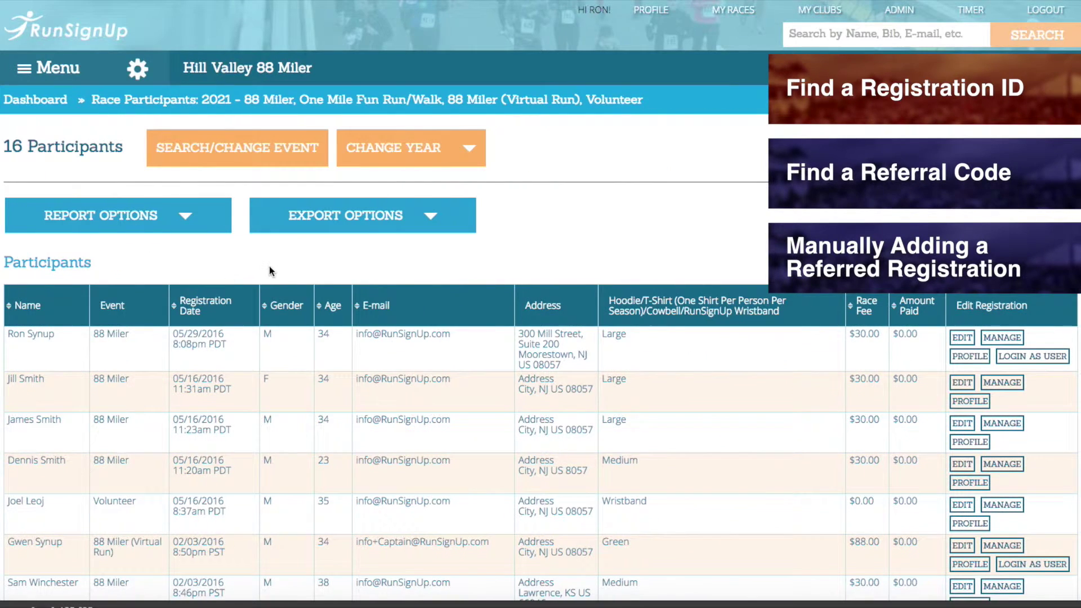
Filter the participant report by a registrant's last name, narrowing it to 3 participants.
{"action": "left_click", "coordinate": [245, 160]}
{"action": "left_click", "coordinate": [777, 183]}
{"action": "type", "text": "Synup"}
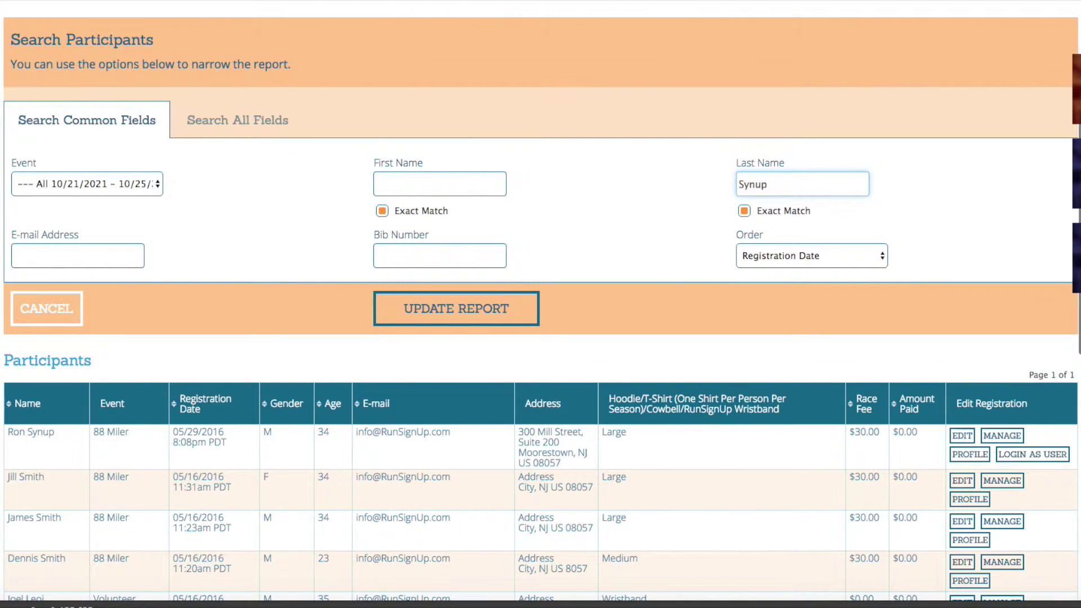
{"action": "left_click", "coordinate": [456, 309]}
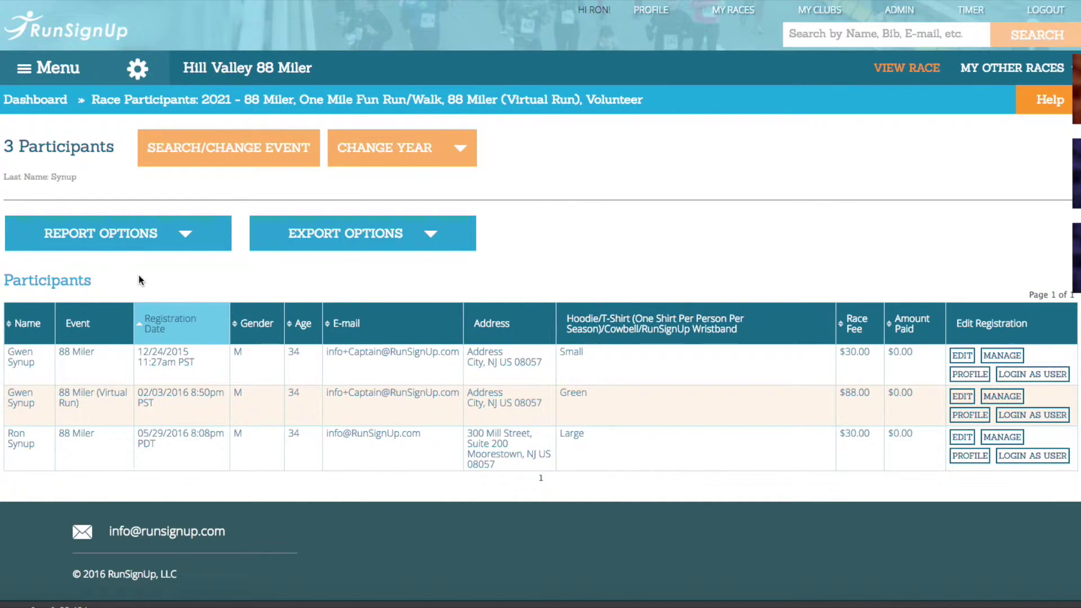
Add a Registration ID column to the report via Customize View, picking from all columns.
{"action": "left_click", "coordinate": [175, 233]}
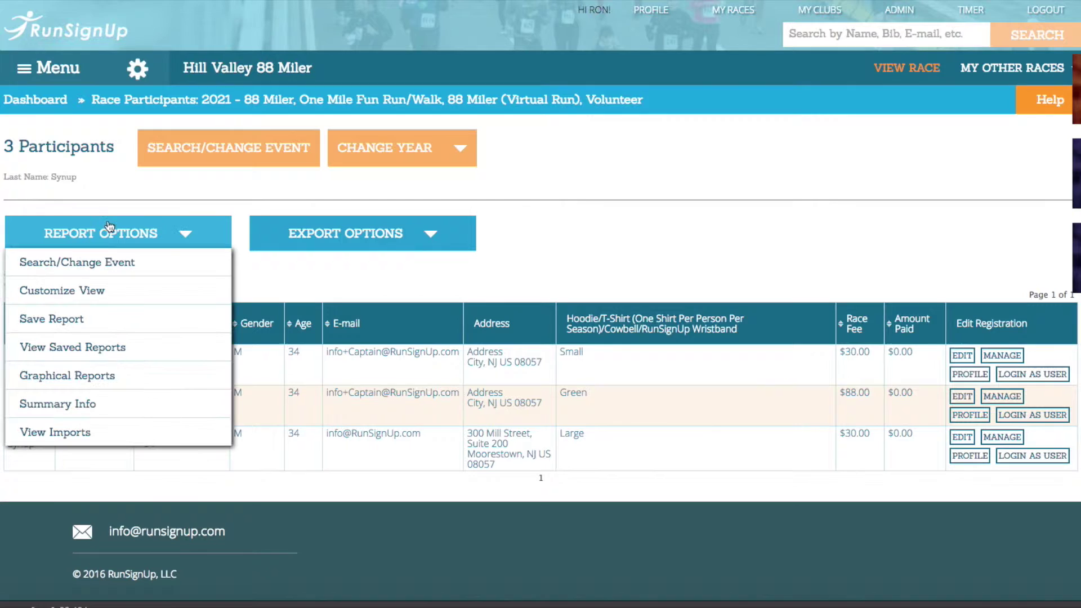
{"action": "left_click", "coordinate": [74, 290]}
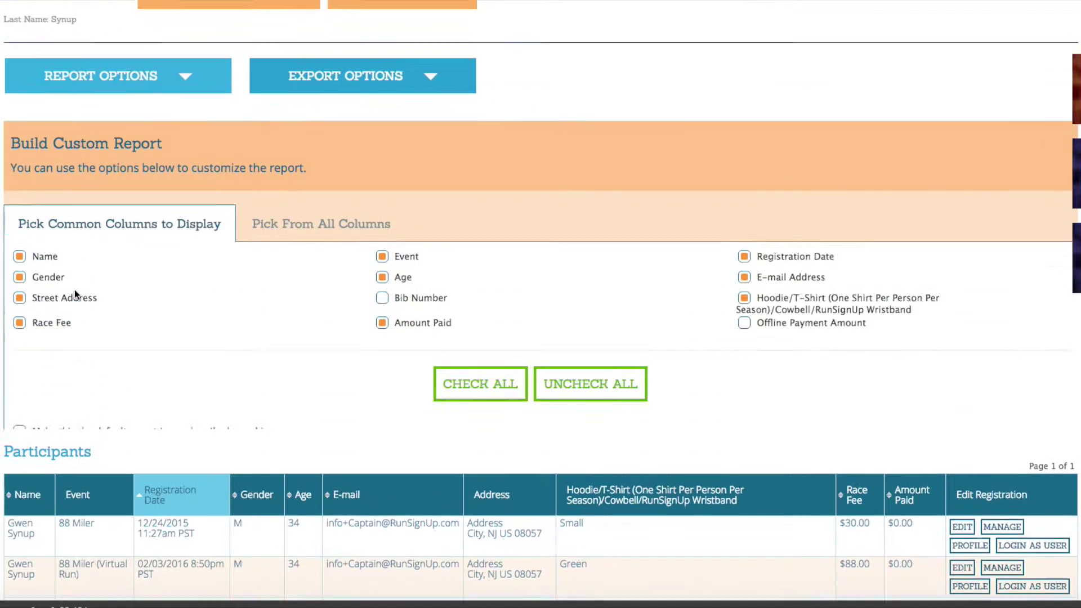
{"action": "scroll", "coordinate": [75, 294], "scroll_direction": "down", "scroll_amount": 2}
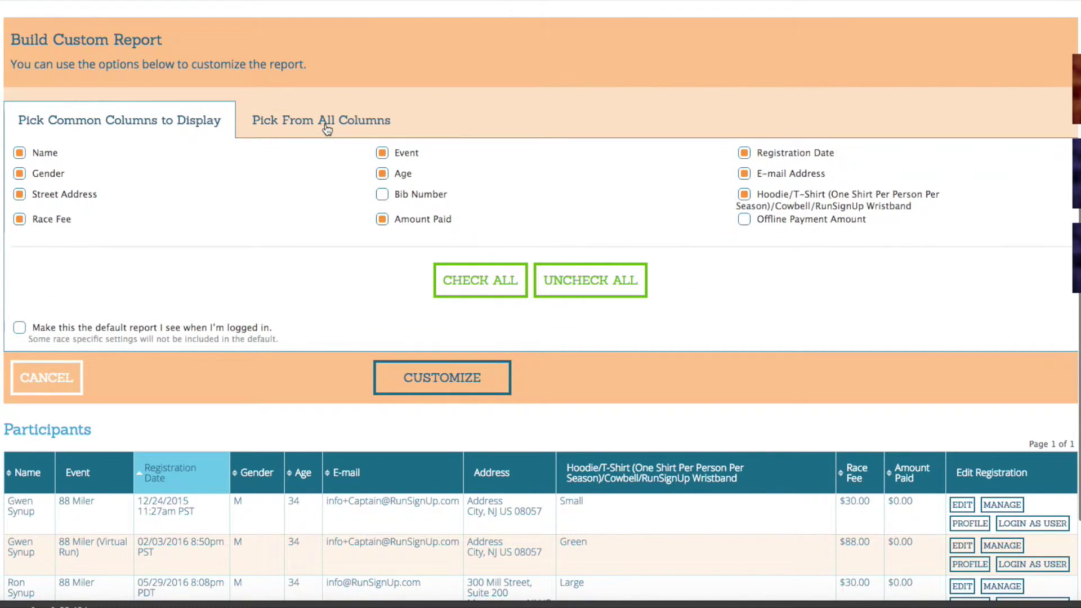
{"action": "left_click", "coordinate": [326, 130]}
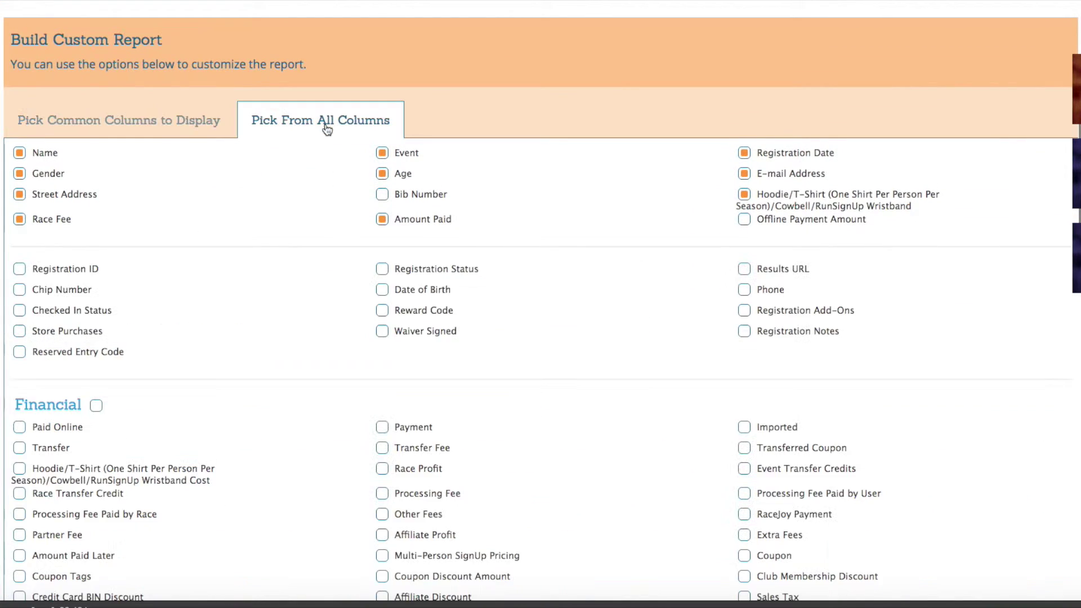
{"action": "left_click", "coordinate": [19, 269]}
{"action": "scroll", "coordinate": [296, 257], "scroll_direction": "down", "scroll_amount": 15}
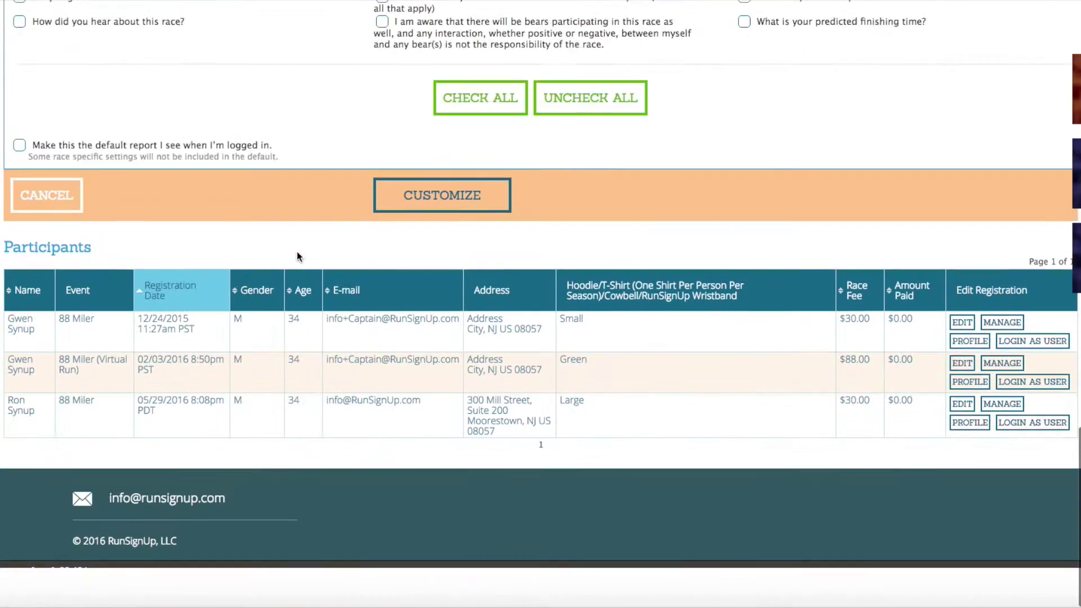
{"action": "left_click", "coordinate": [436, 254]}
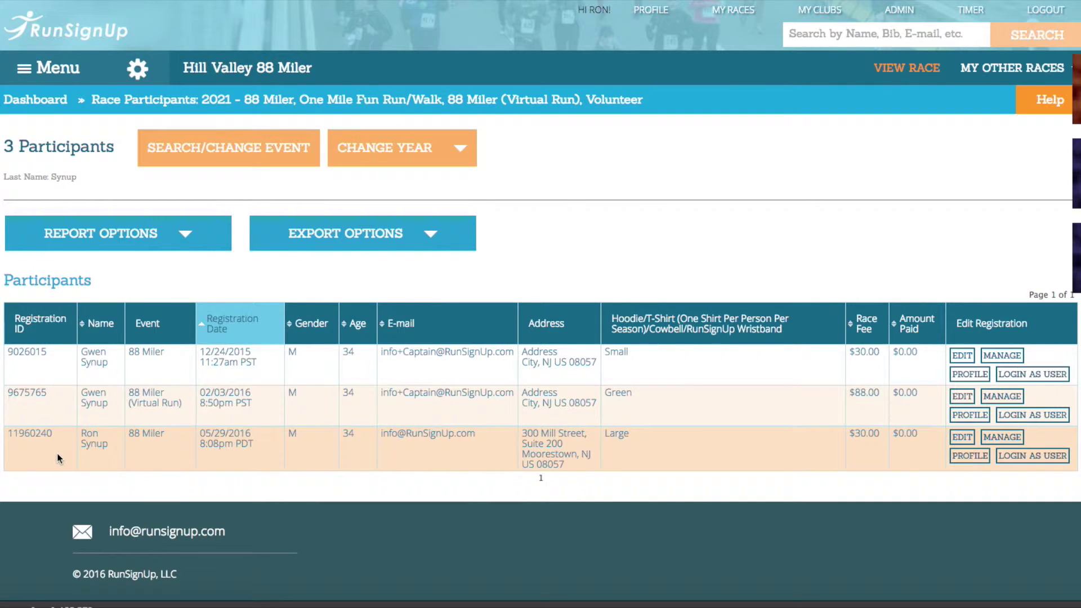
Replace the last-name filter with a different last name and rerun the search.
{"action": "left_click", "coordinate": [251, 160]}
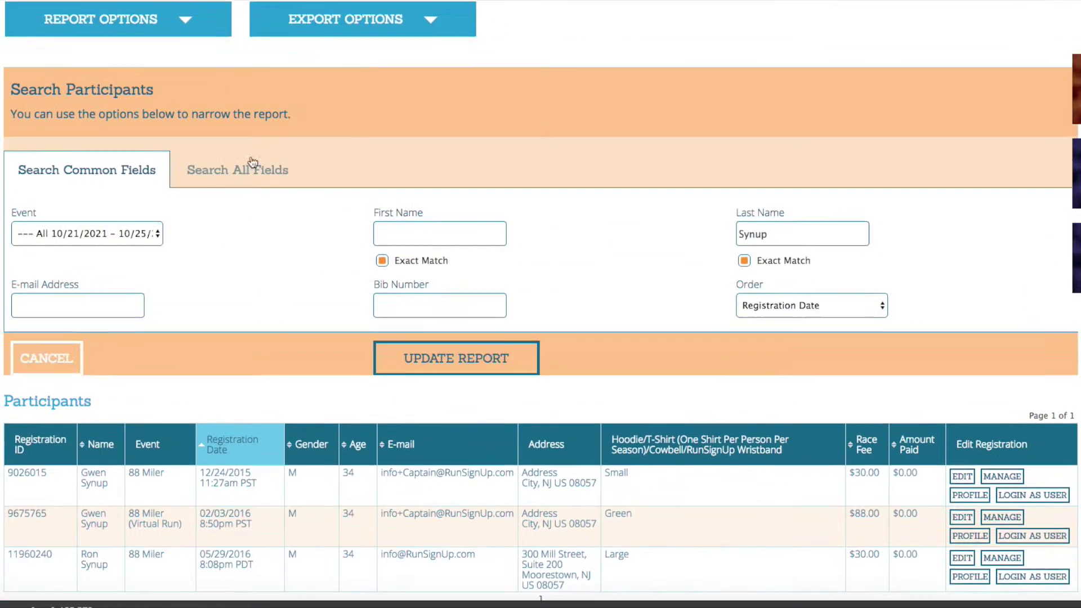
{"action": "left_click_drag", "start_coordinate": [786, 180], "coordinate": [674, 184]}
{"action": "key", "text": "BackSpace"}
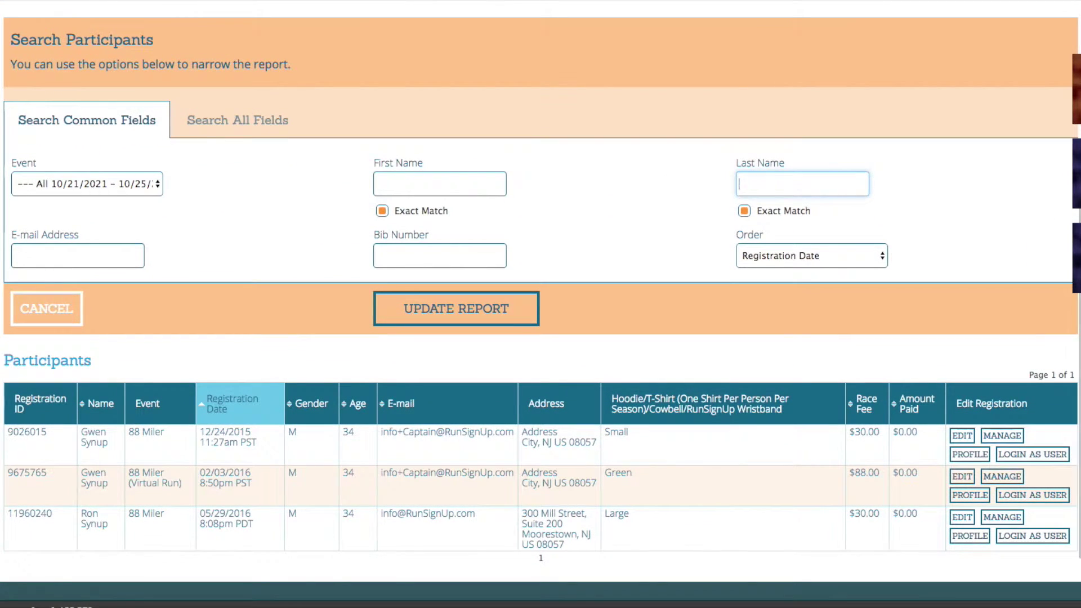
{"action": "type", "text": "Smith"}
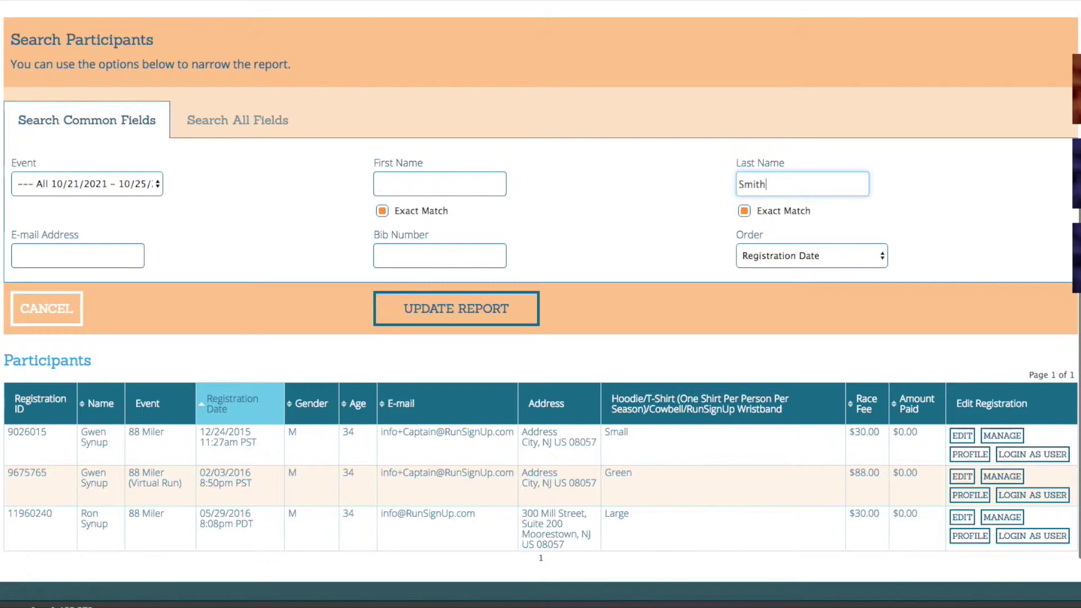
{"action": "key", "text": "Return"}
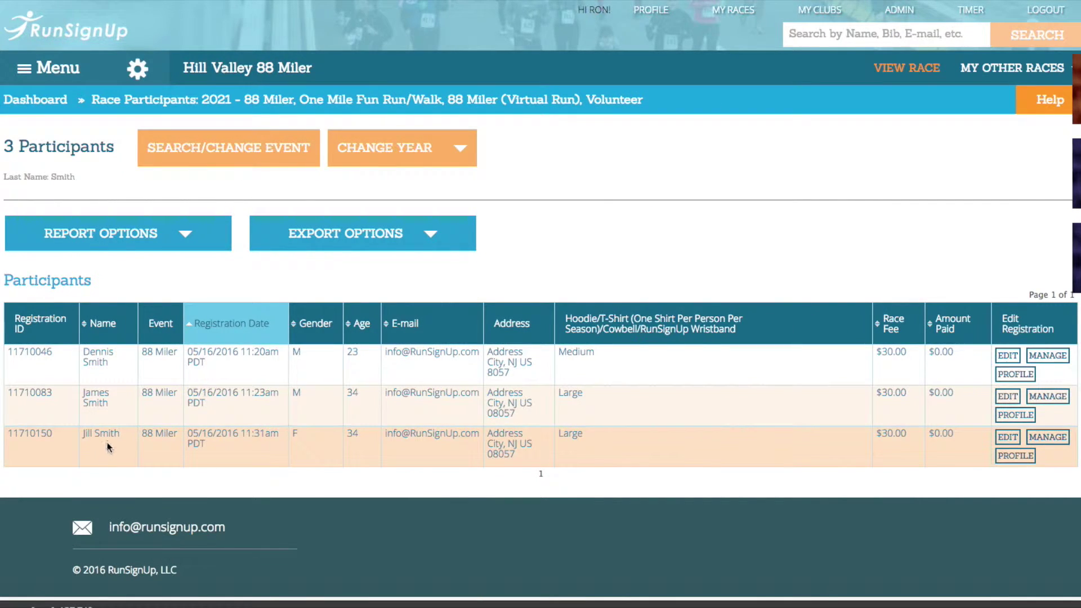
Clear the Last Name filter and reload the report to list all 16 participants with Registration IDs.
{"action": "left_click", "coordinate": [242, 157]}
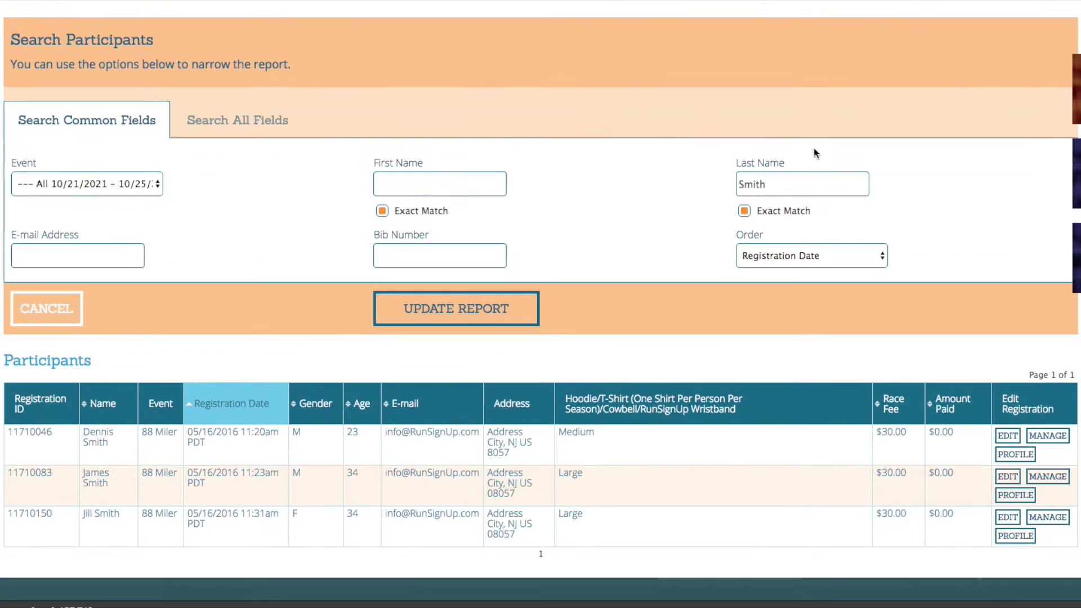
{"action": "double_click", "coordinate": [797, 180]}
{"action": "key", "text": "BackSpace"}
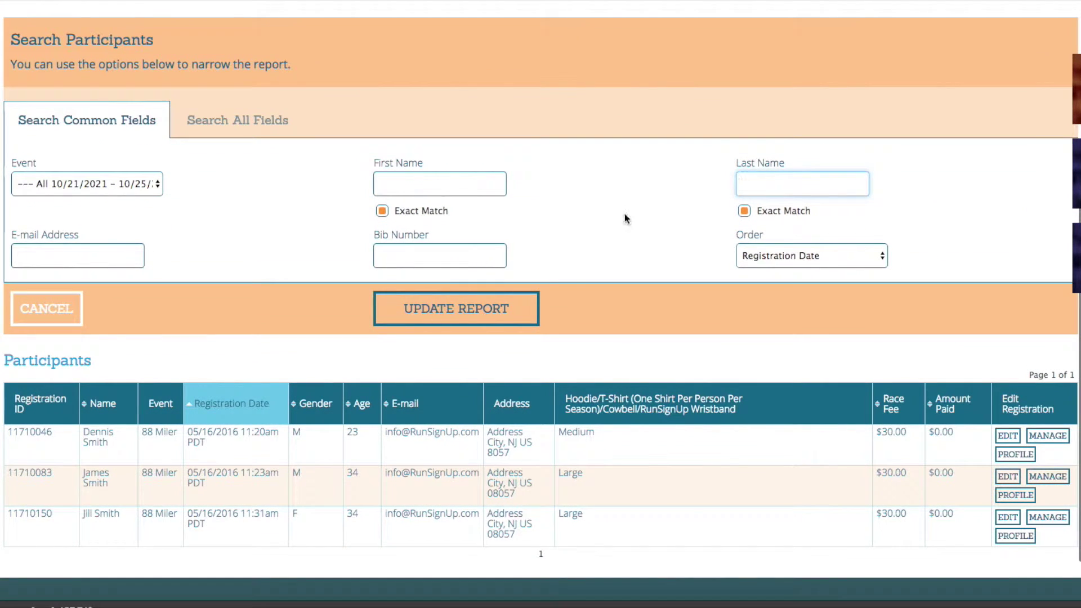
{"action": "left_click", "coordinate": [526, 306]}
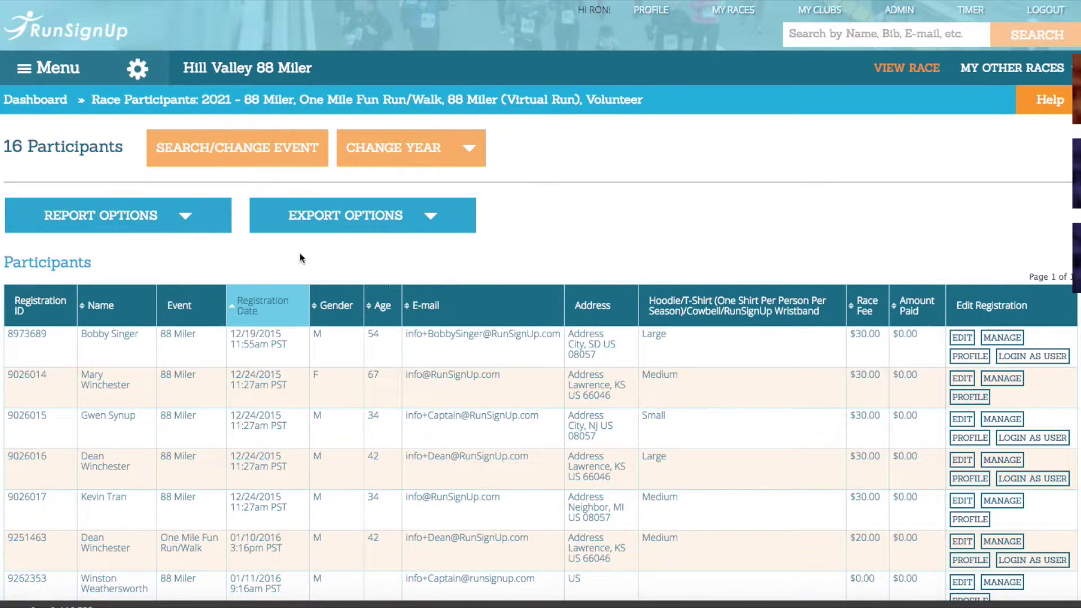
{"action": "scroll", "coordinate": [165, 255], "scroll_direction": "down", "scroll_amount": 1}
{"action": "scroll", "coordinate": [165, 255], "scroll_direction": "down", "scroll_amount": 7}
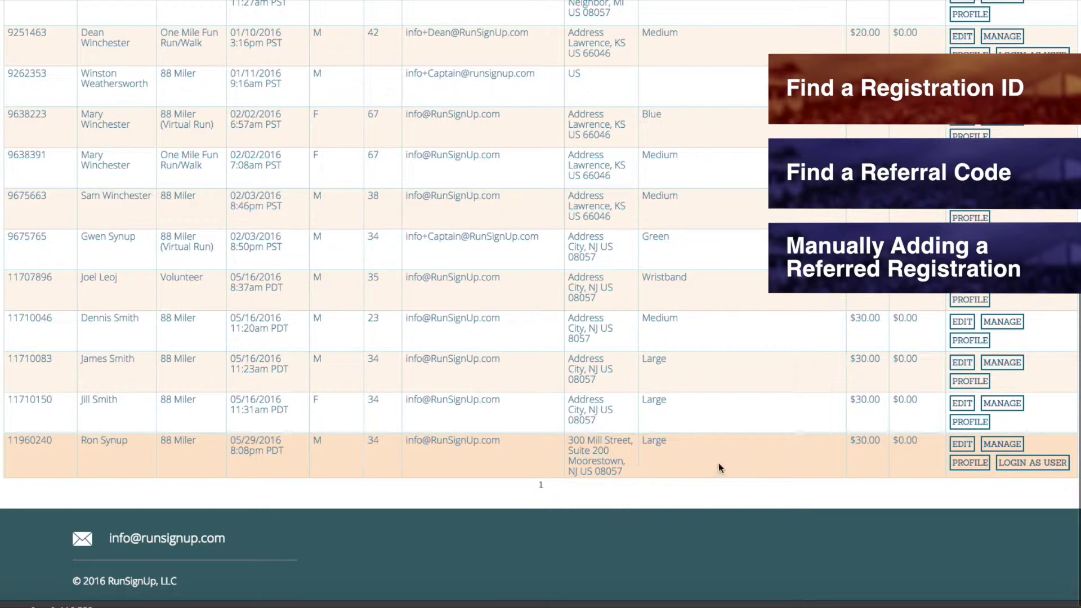
Open the last registration's management page and copy its registration number link.
{"action": "left_click", "coordinate": [1012, 448]}
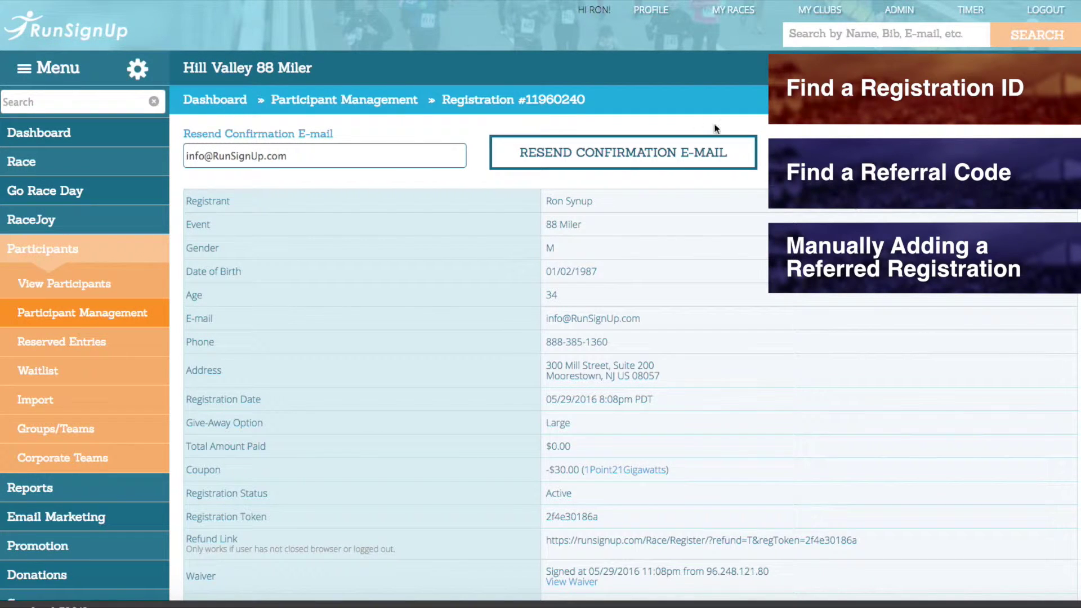
{"action": "left_click_drag", "start_coordinate": [585, 101], "coordinate": [441, 105]}
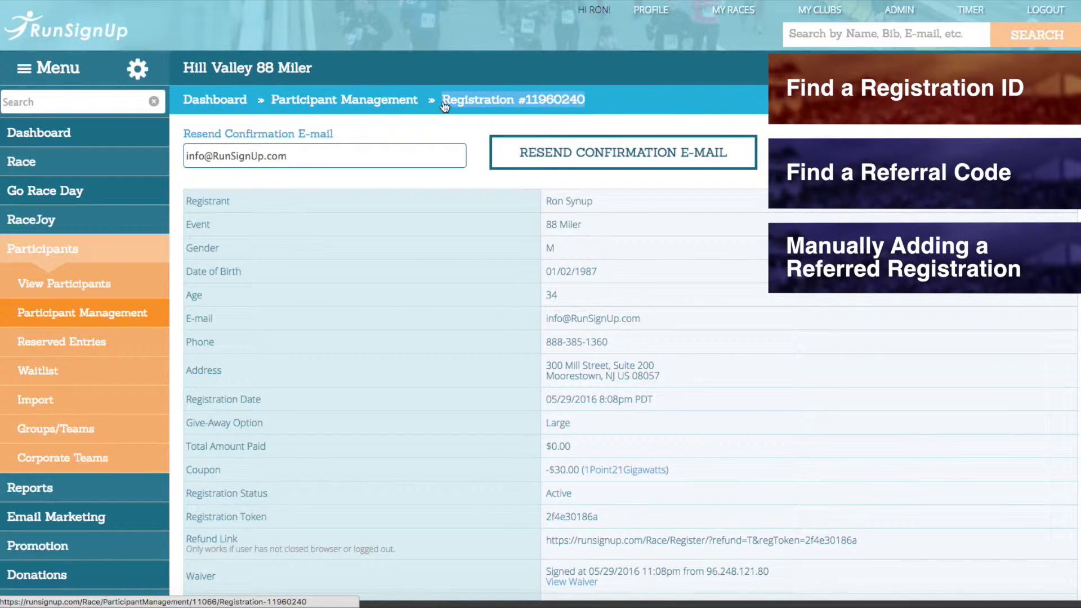
{"action": "right_click", "coordinate": [491, 97]}
{"action": "left_click", "coordinate": [517, 186]}
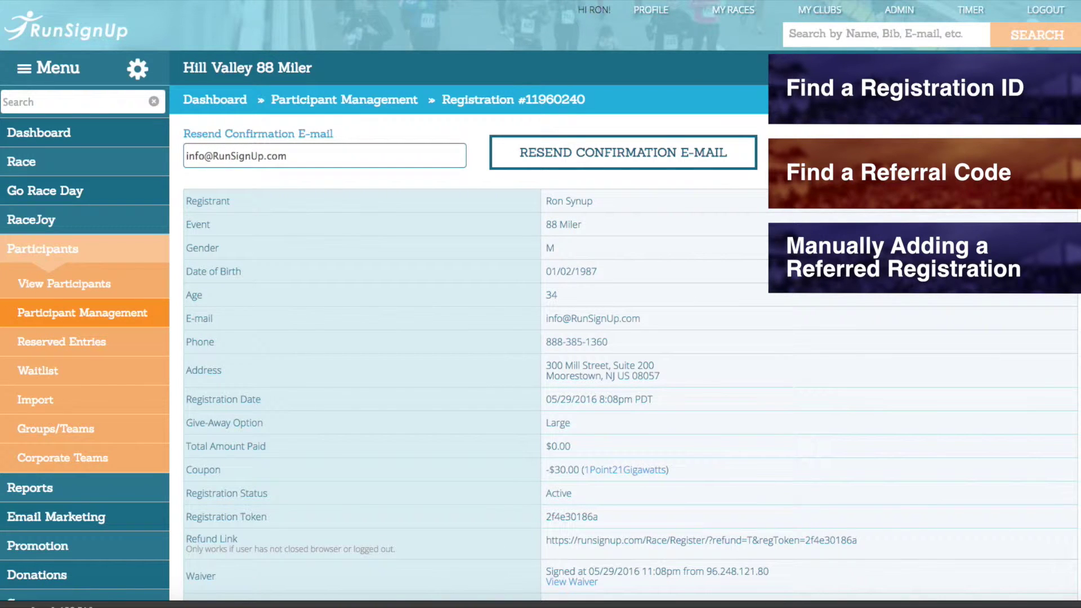
Go to the Referral Tracking Manage Codes page and clear the Referrals Since date filter.
{"action": "scroll", "coordinate": [619, 303], "scroll_direction": "down", "scroll_amount": 5}
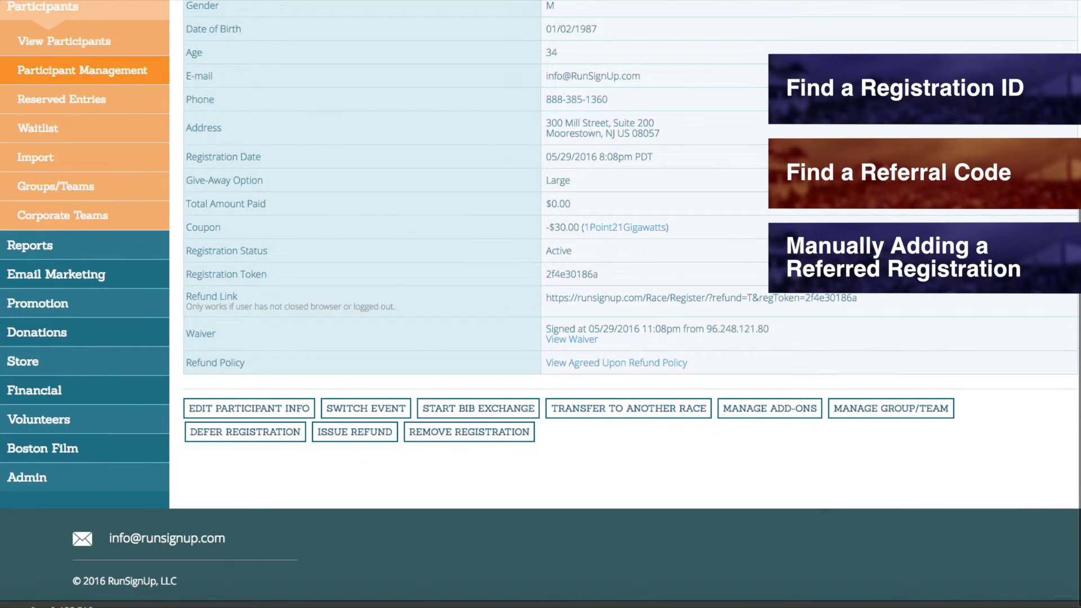
{"action": "mouse_move", "coordinate": [164, 304]}
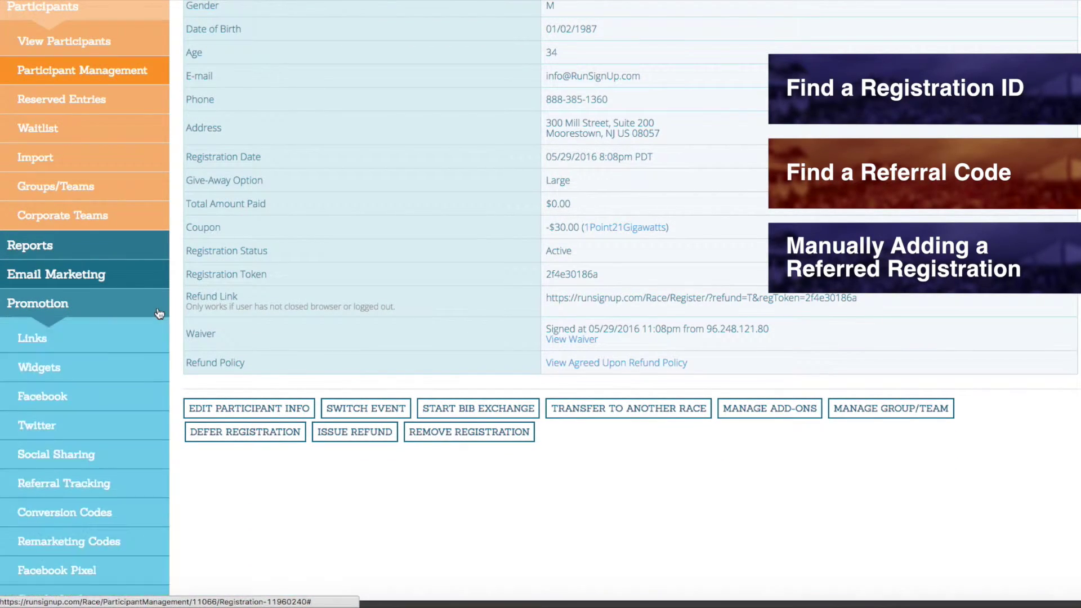
{"action": "scroll", "coordinate": [157, 314], "scroll_direction": "down", "scroll_amount": 1}
{"action": "scroll", "coordinate": [157, 313], "scroll_direction": "down", "scroll_amount": 3}
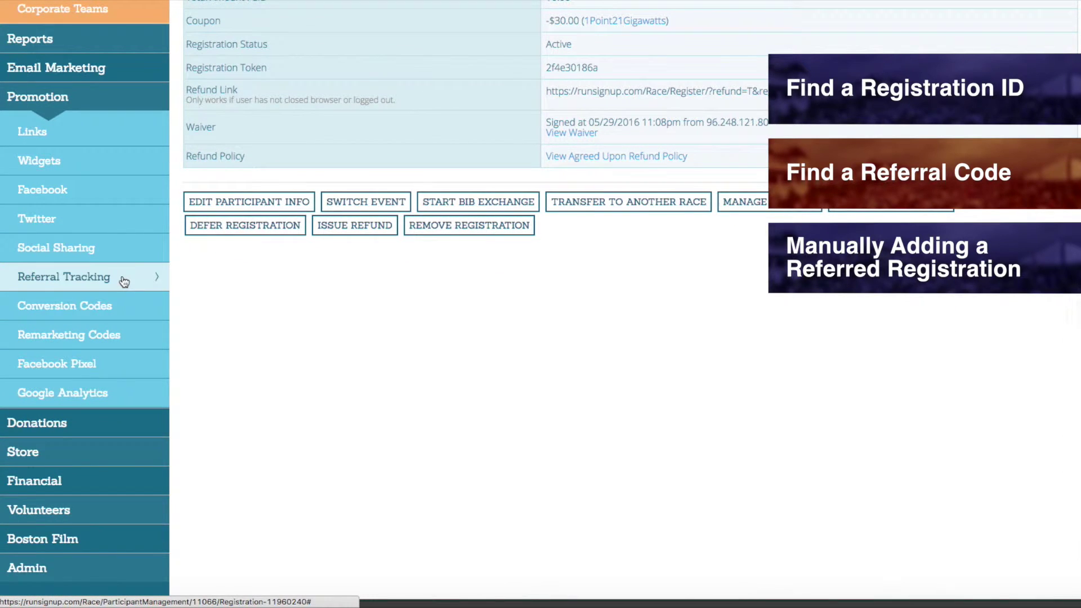
{"action": "mouse_move", "coordinate": [124, 281]}
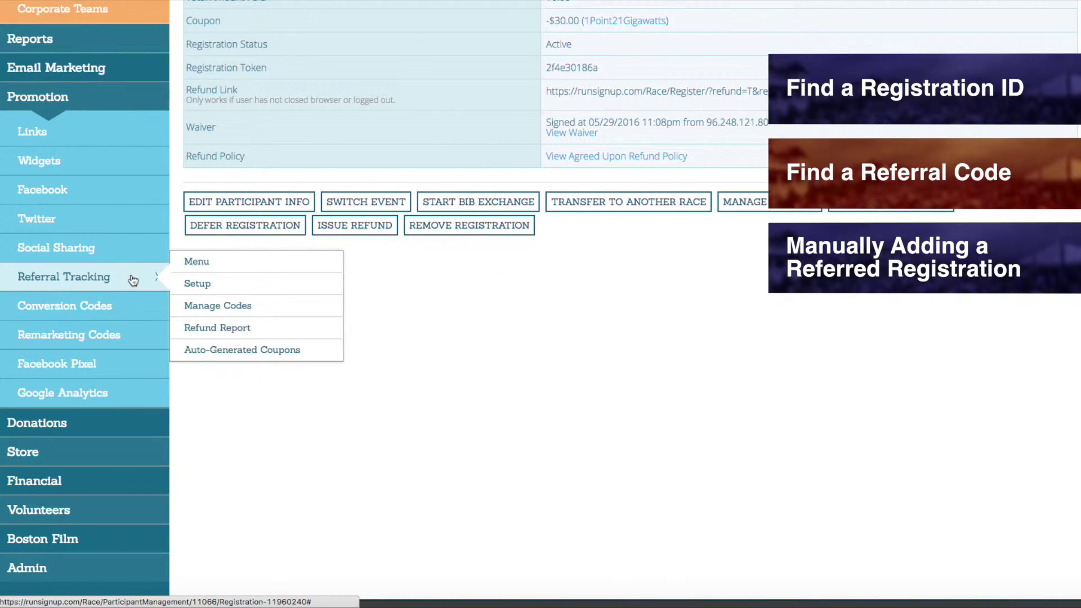
{"action": "left_click", "coordinate": [309, 317]}
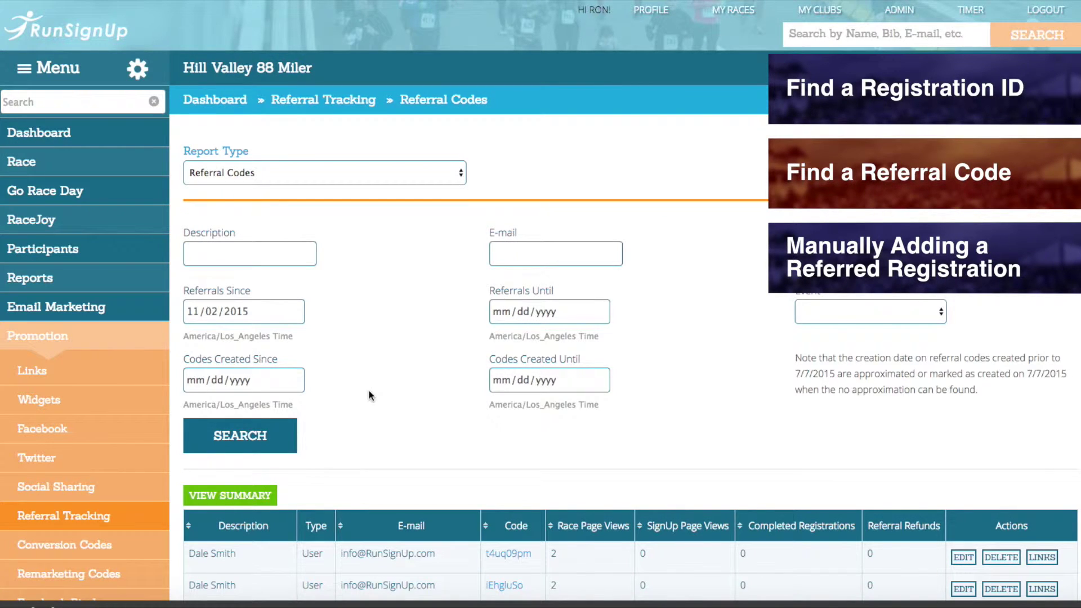
{"action": "left_click", "coordinate": [273, 312]}
{"action": "left_click", "coordinate": [333, 309]}
{"action": "left_click", "coordinate": [535, 249]}
{"action": "type", "text": "info"}
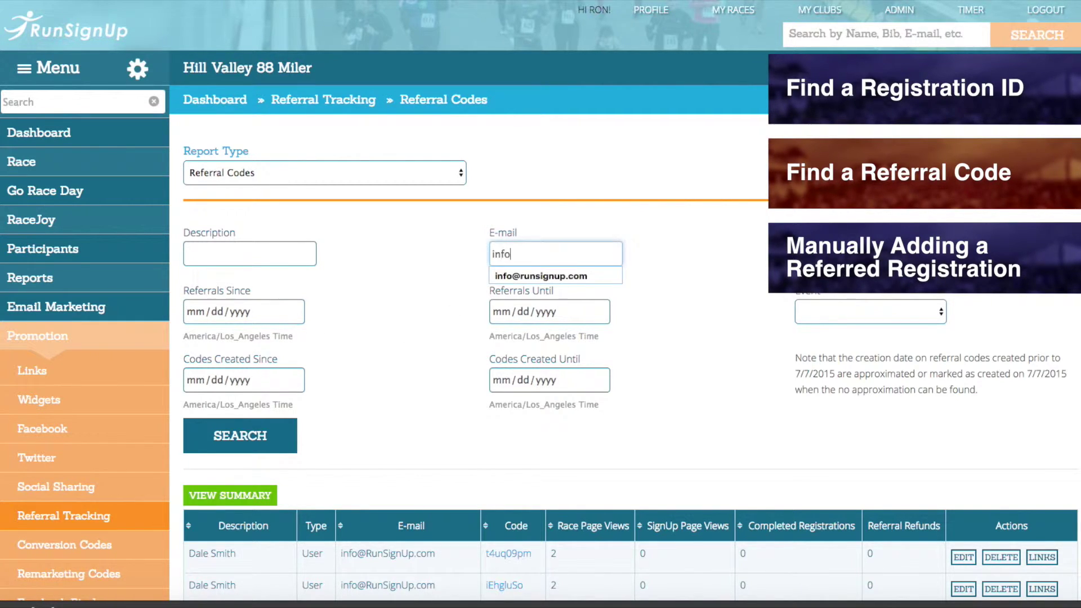
{"action": "left_click", "coordinate": [554, 275]}
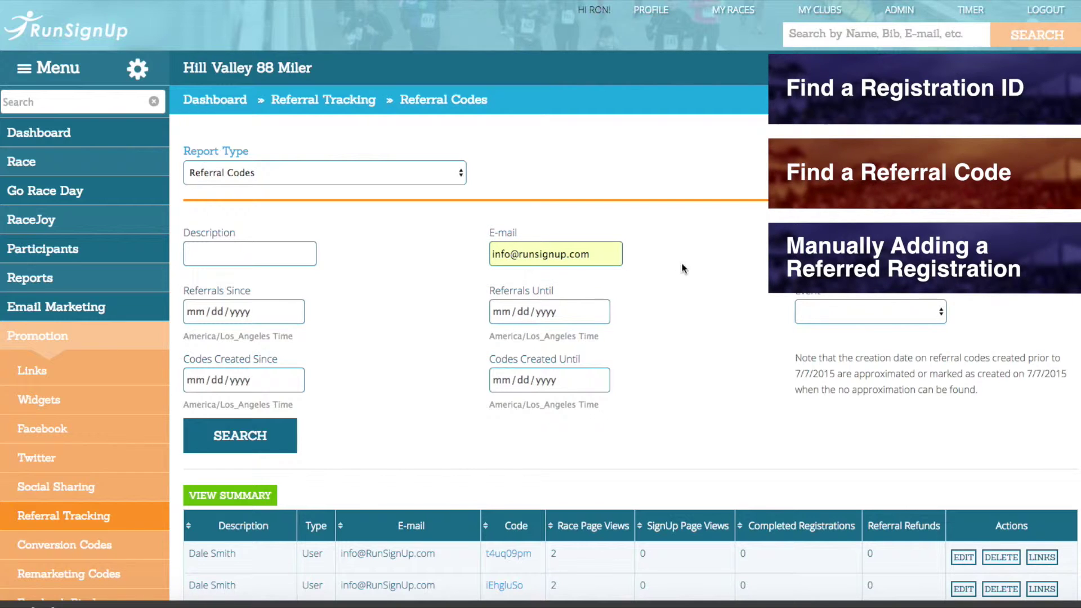
{"action": "left_click", "coordinate": [254, 436]}
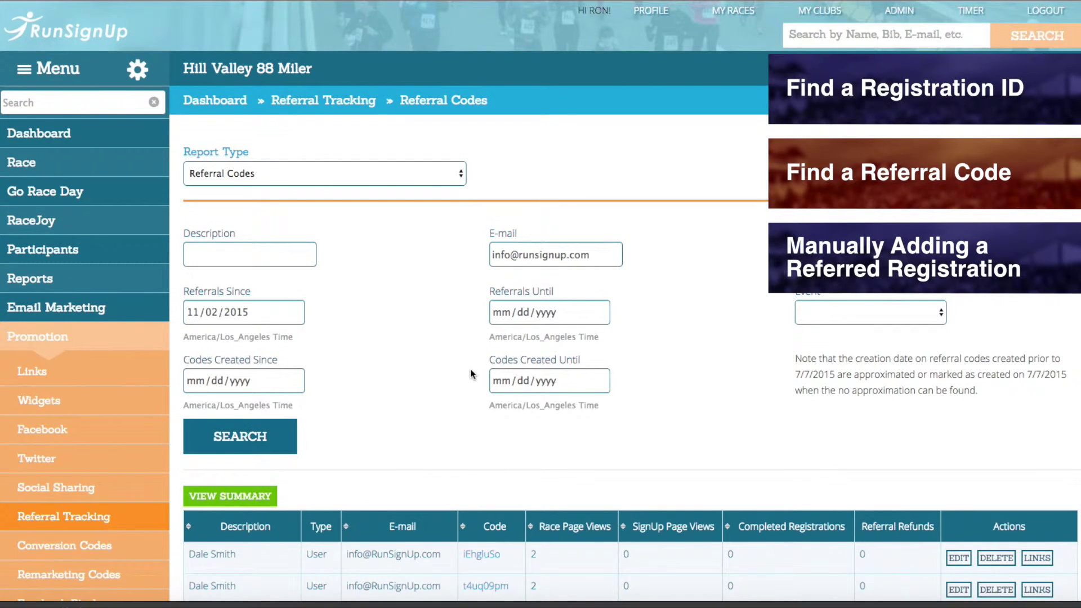
{"action": "scroll", "coordinate": [445, 350], "scroll_direction": "down", "scroll_amount": 7}
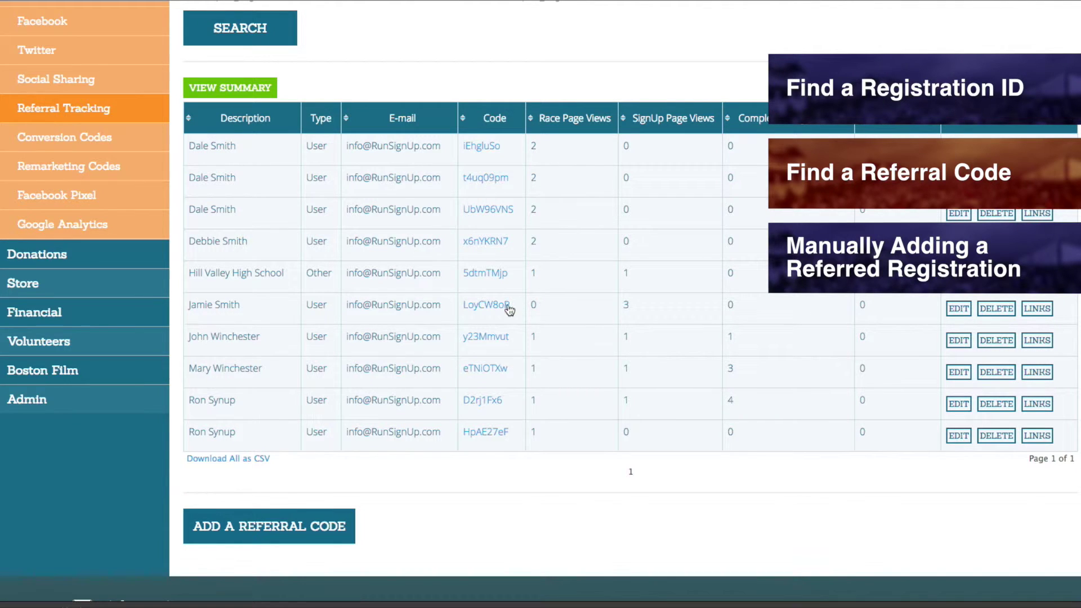
{"action": "left_click_drag", "start_coordinate": [521, 304], "coordinate": [461, 307]}
{"action": "key", "text": "ctrl+c"}
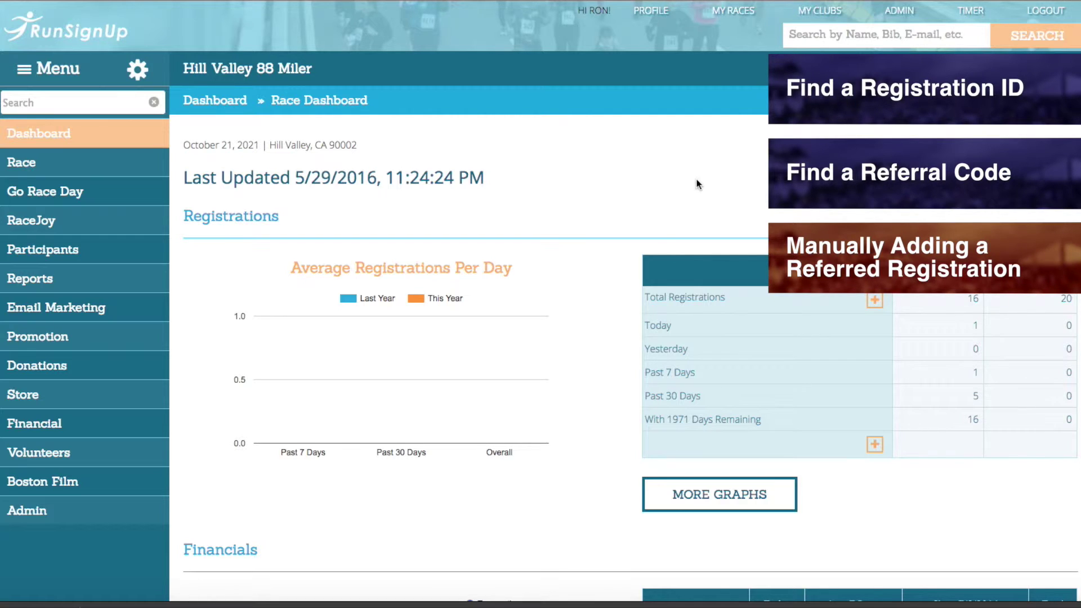
Switch Manage Codes to the Referred Registrations report and open Manually Add Referred Registration.
{"action": "left_click", "coordinate": [131, 344]}
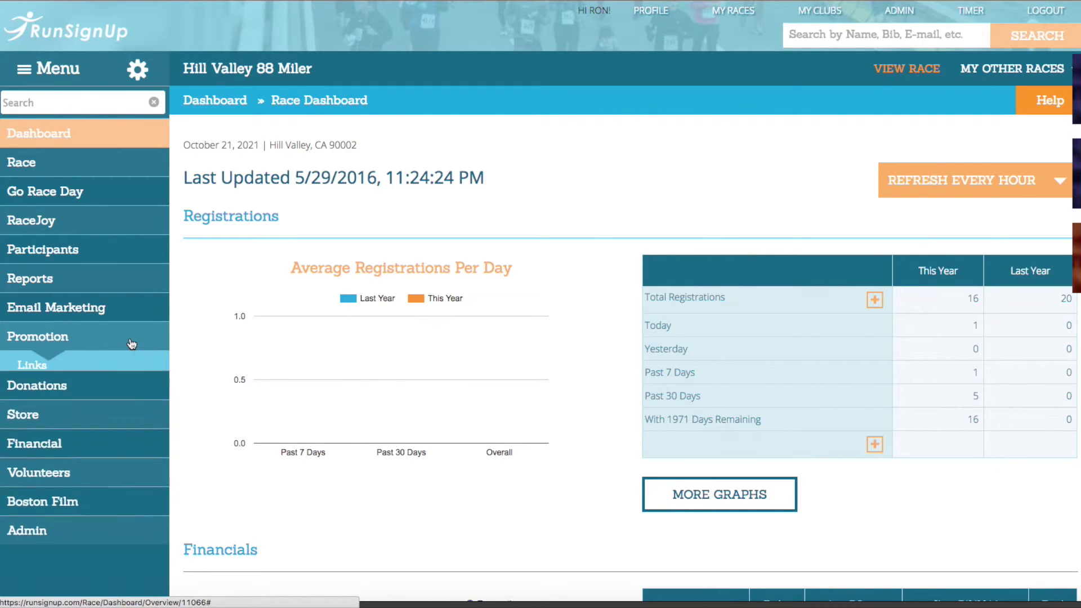
{"action": "scroll", "coordinate": [131, 343], "scroll_direction": "down", "scroll_amount": 3}
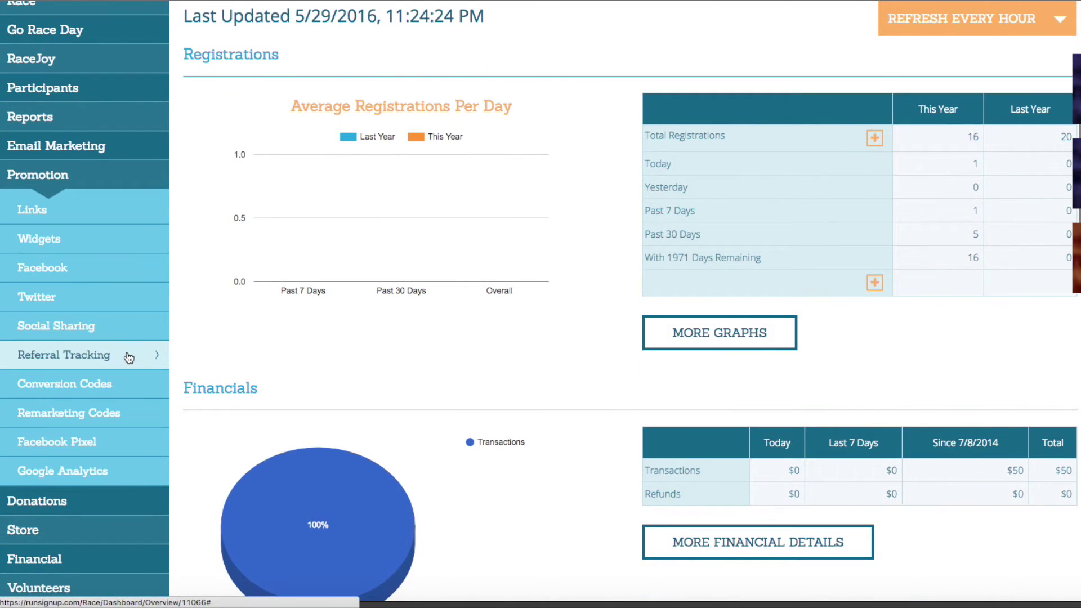
{"action": "left_click", "coordinate": [129, 357]}
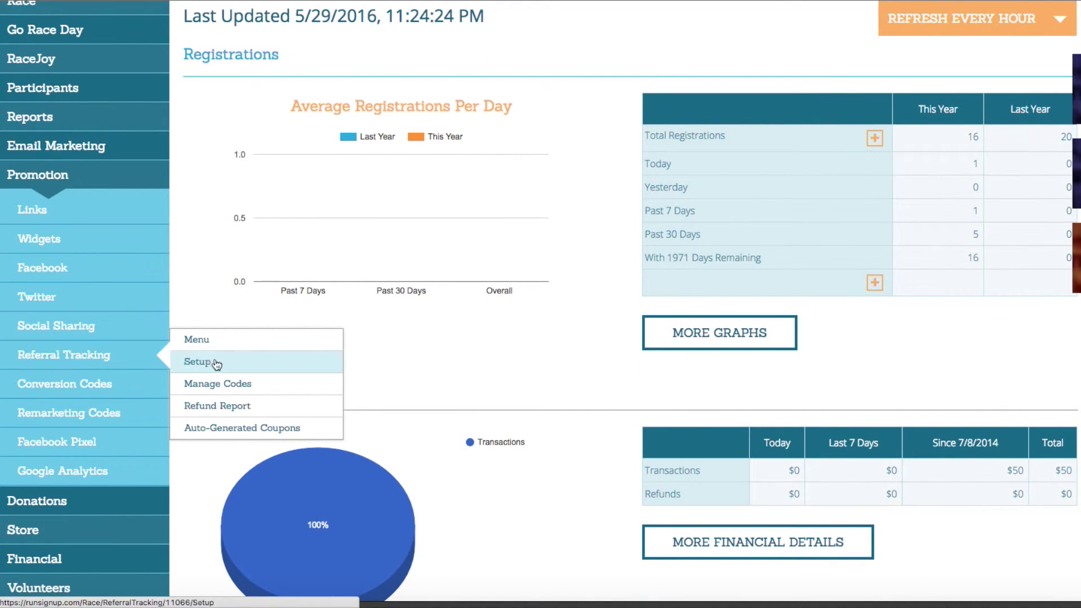
{"action": "left_click", "coordinate": [203, 390]}
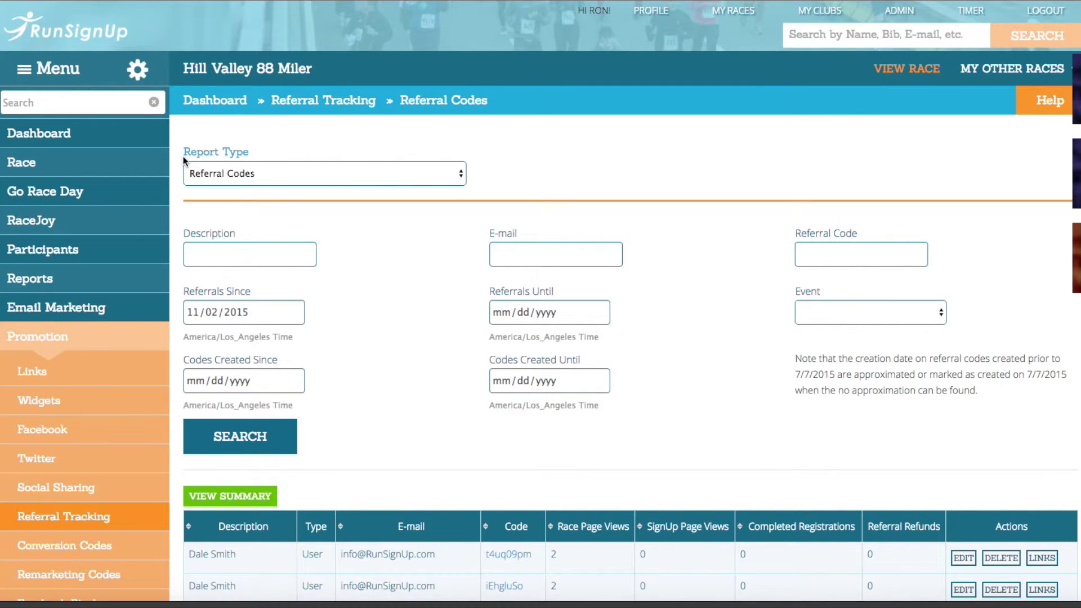
{"action": "left_click", "coordinate": [453, 176]}
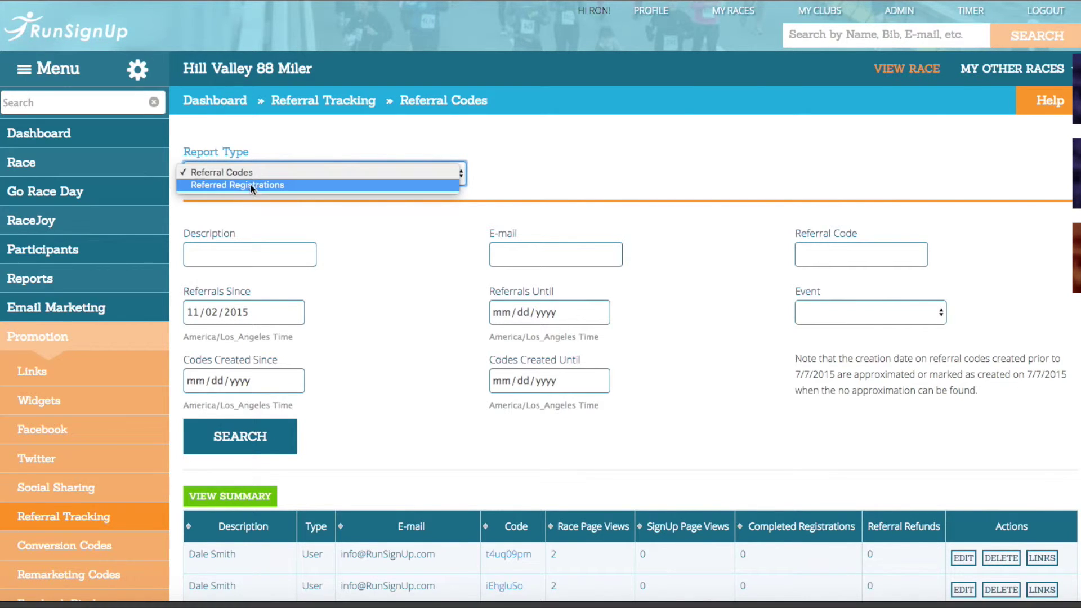
{"action": "left_click", "coordinate": [231, 185]}
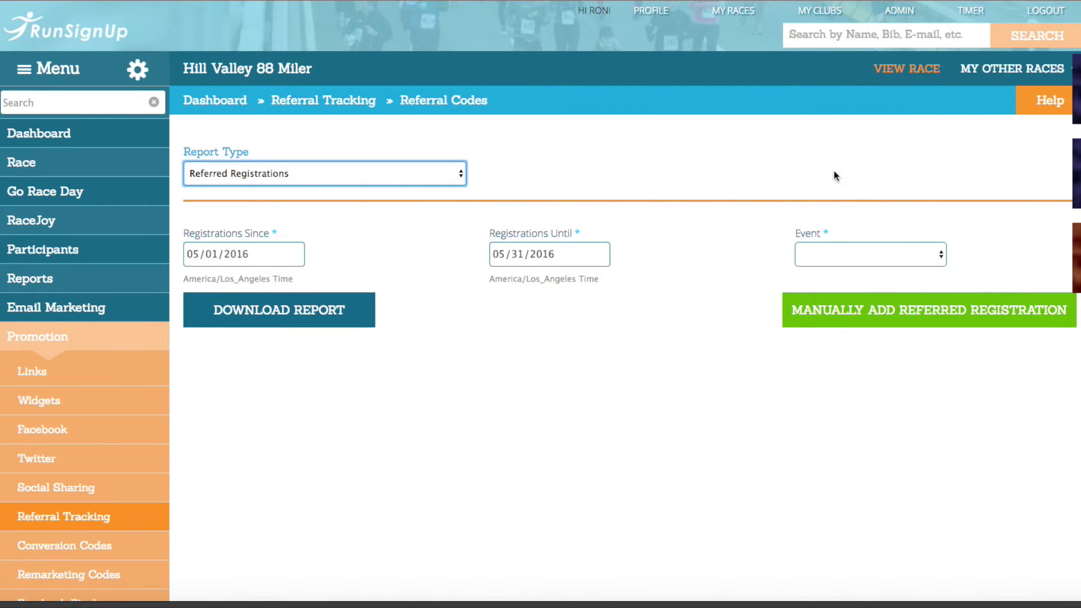
{"action": "left_click", "coordinate": [916, 314]}
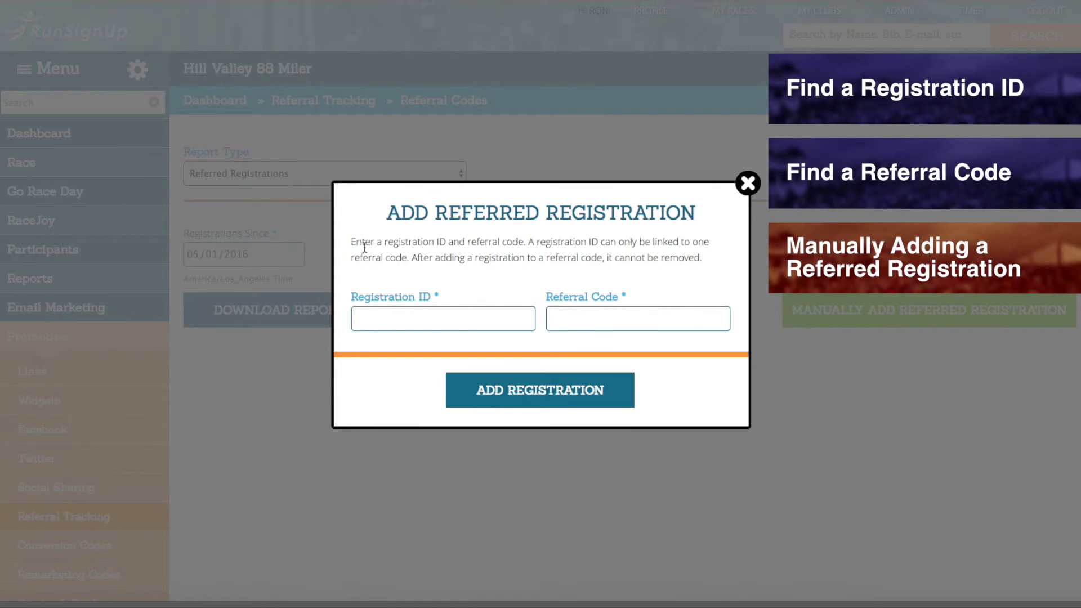
{"action": "left_click", "coordinate": [473, 319]}
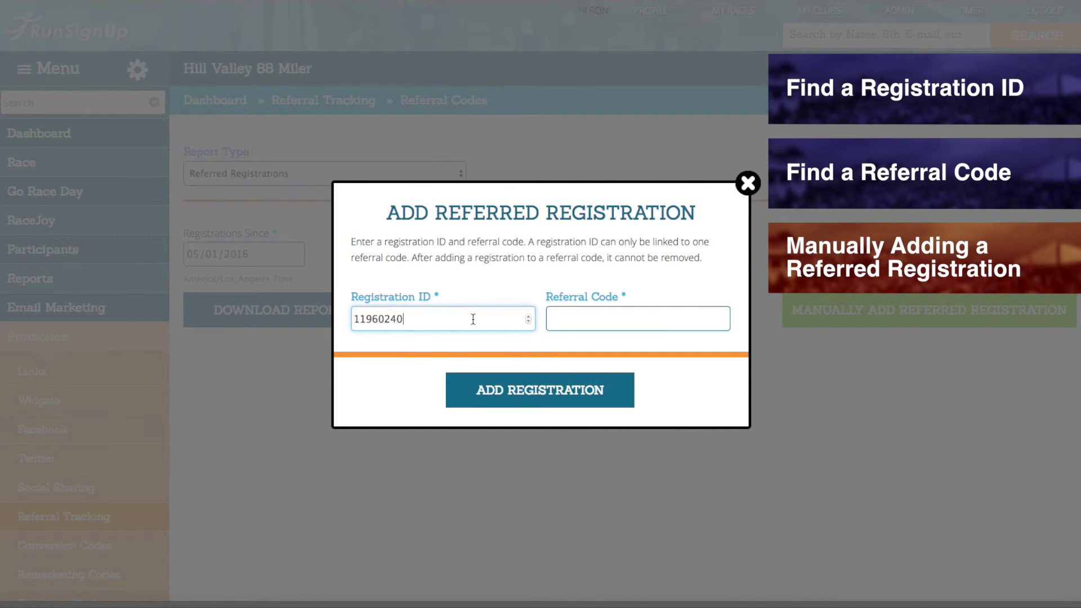
{"action": "left_click", "coordinate": [612, 319]}
{"action": "key", "text": "ctrl+v"}
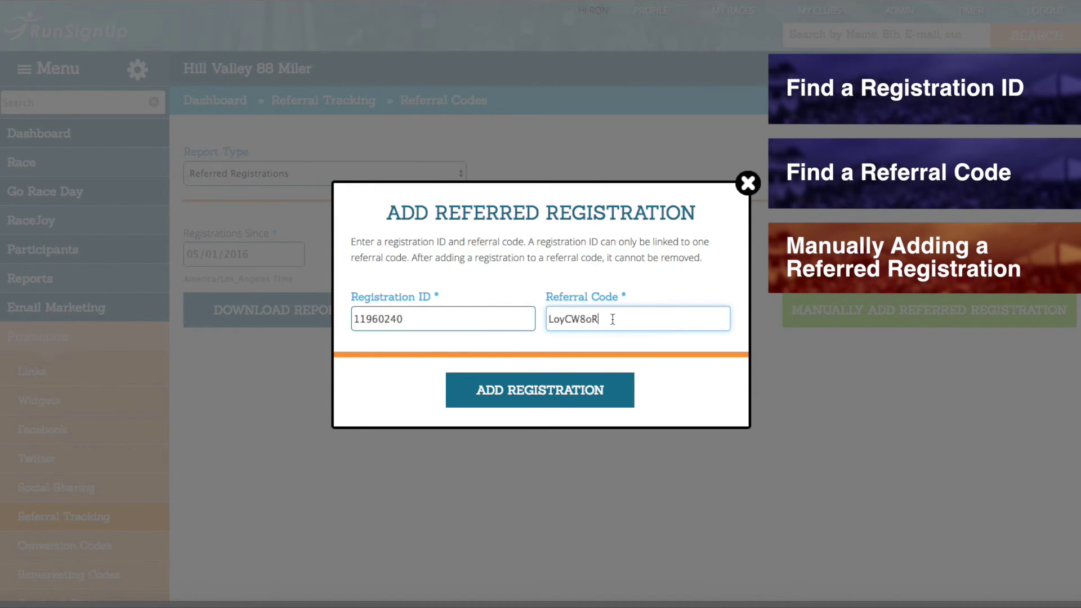
Submit the referral link to get the Referral Added confirmation, then go to the How To tutorials.
{"action": "left_click", "coordinate": [600, 401]}
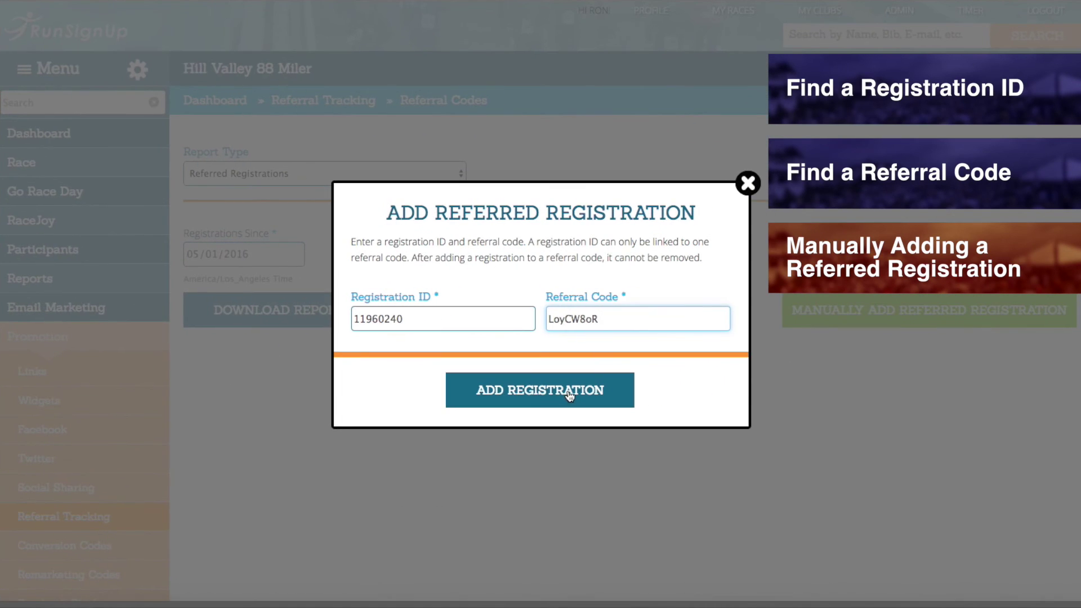
{"action": "left_click", "coordinate": [569, 391]}
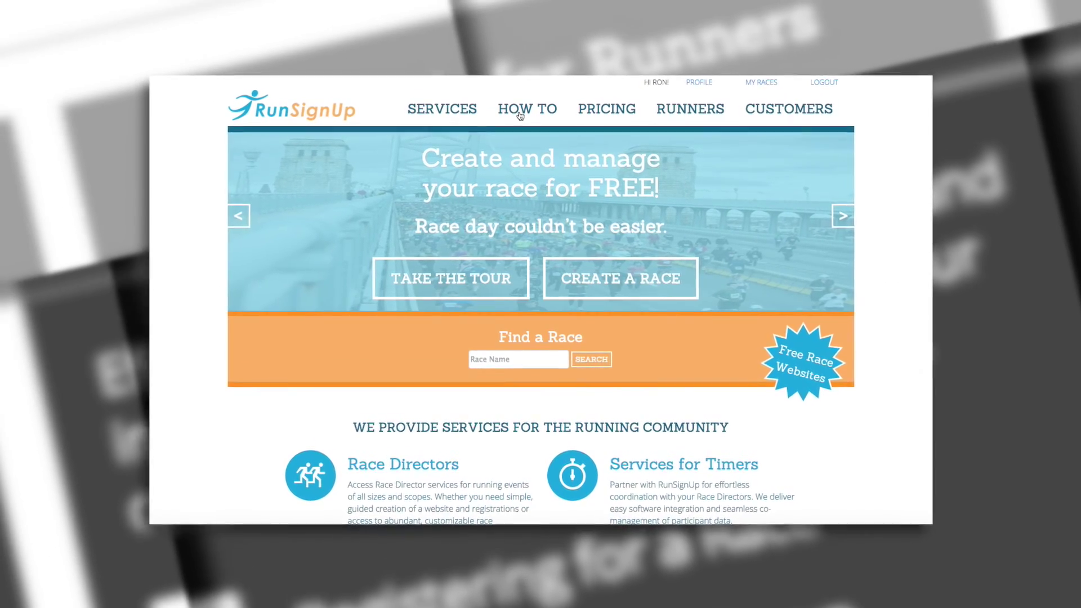
{"action": "left_click", "coordinate": [520, 115]}
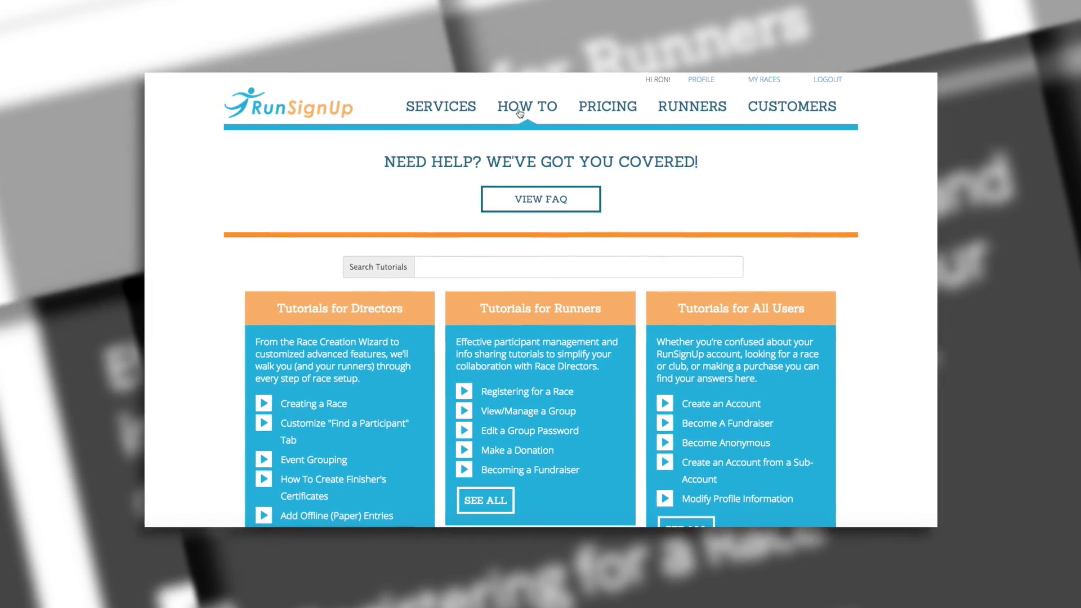